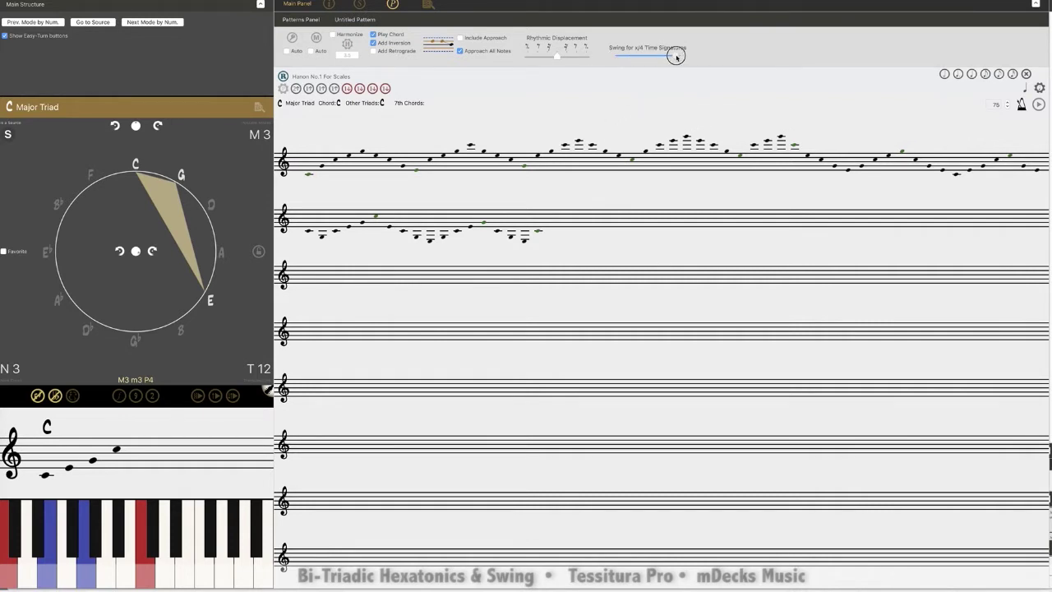
Try out x/4 swing amounts, then set the swing to maximum and play the Hanon pattern
click(620, 57)
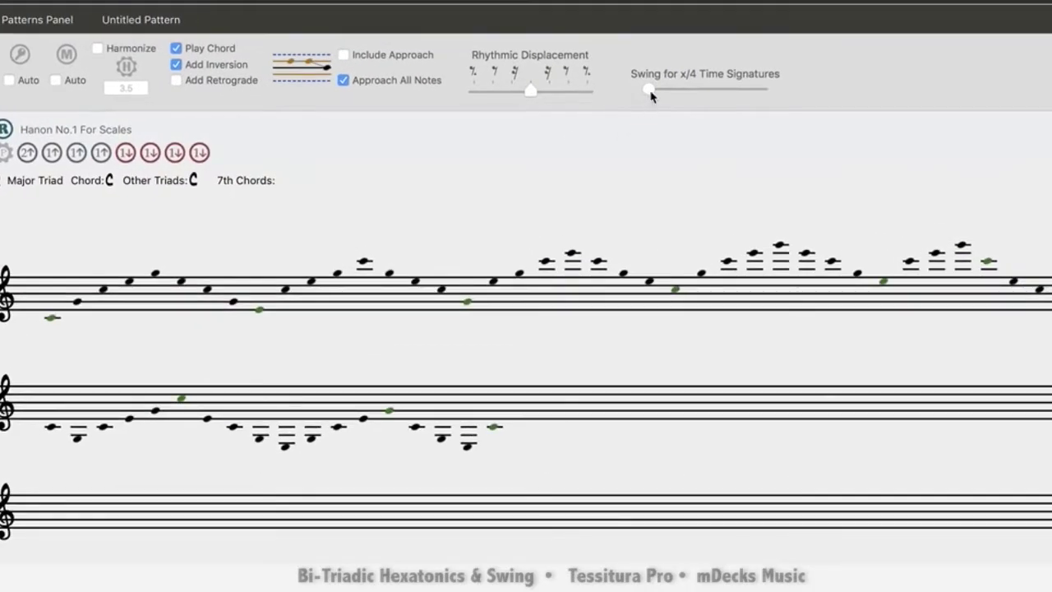
mouse_move(652, 92)
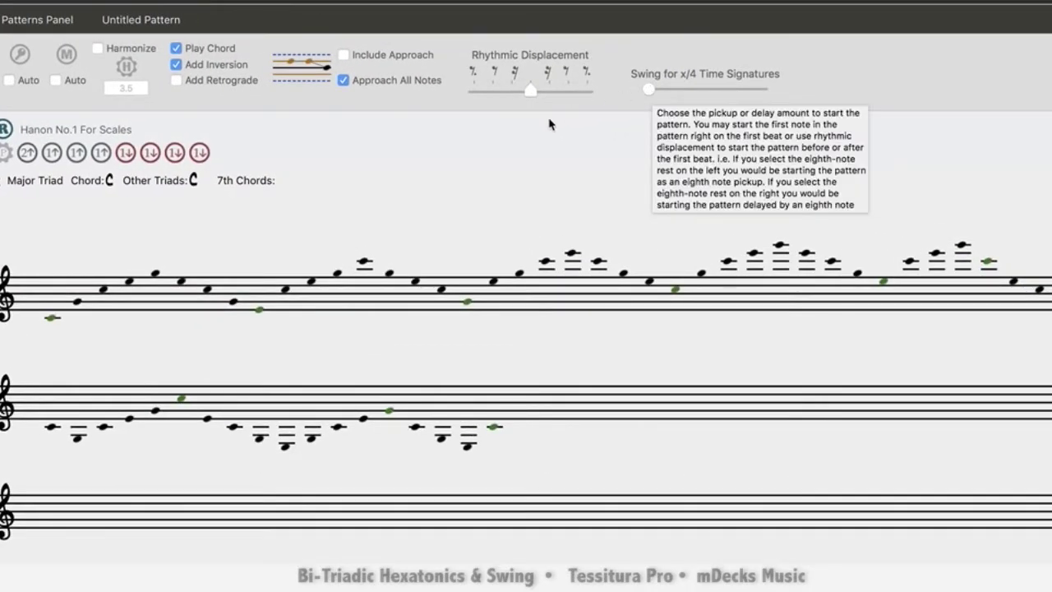
mouse_move(653, 92)
mouse_down()
mouse_move(770, 100)
mouse_move(643, 102)
mouse_up()
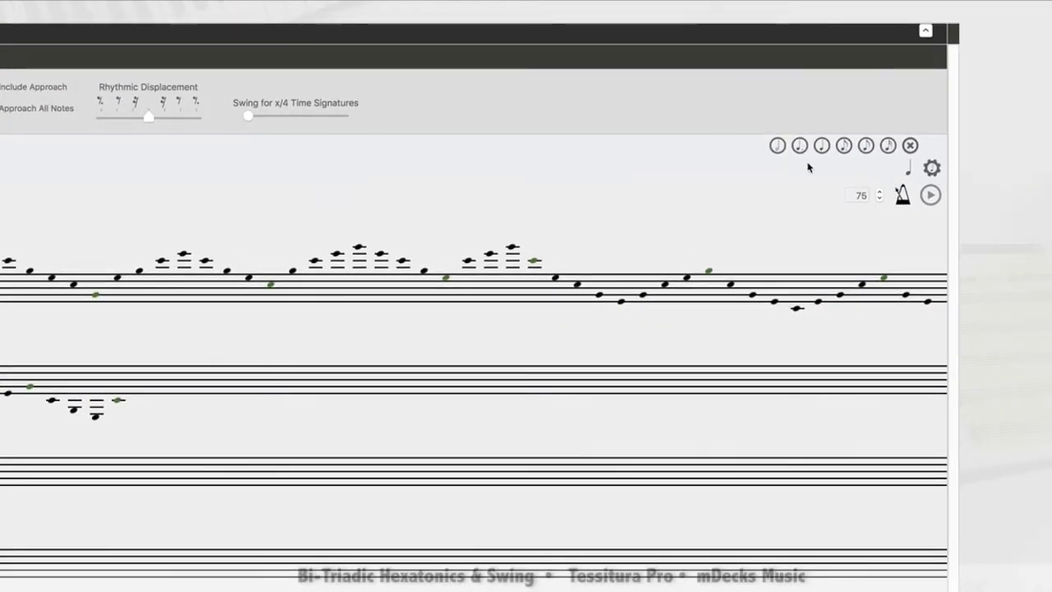
click(932, 197)
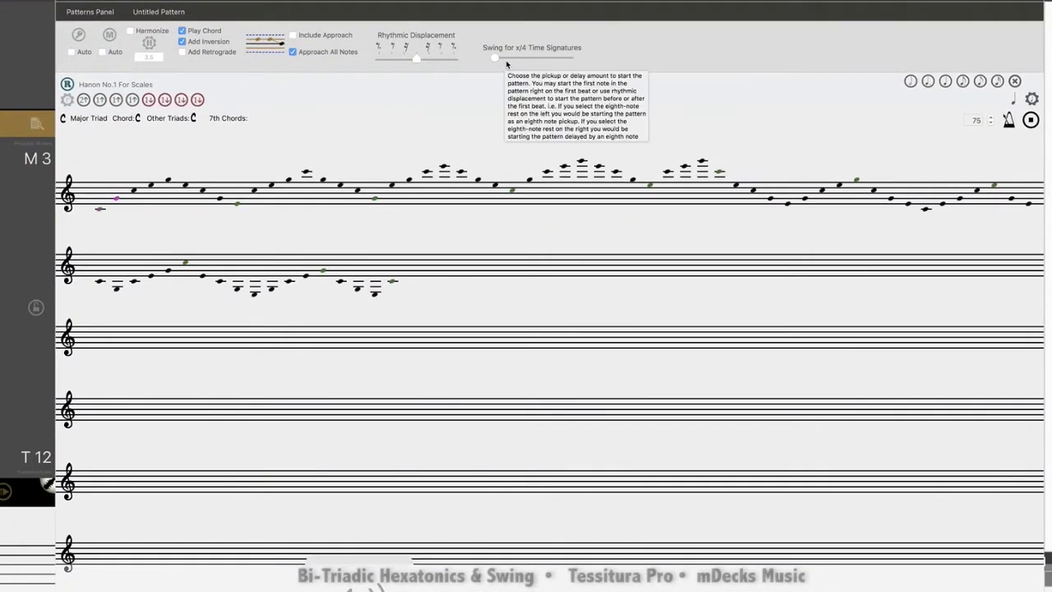
click(1030, 123)
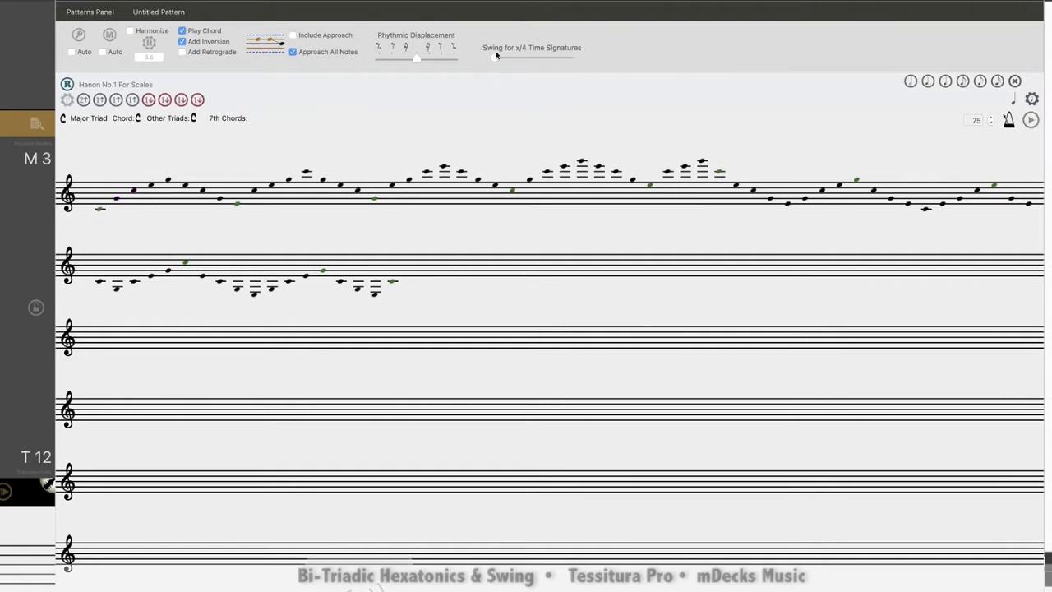
drag(497, 58, 594, 68)
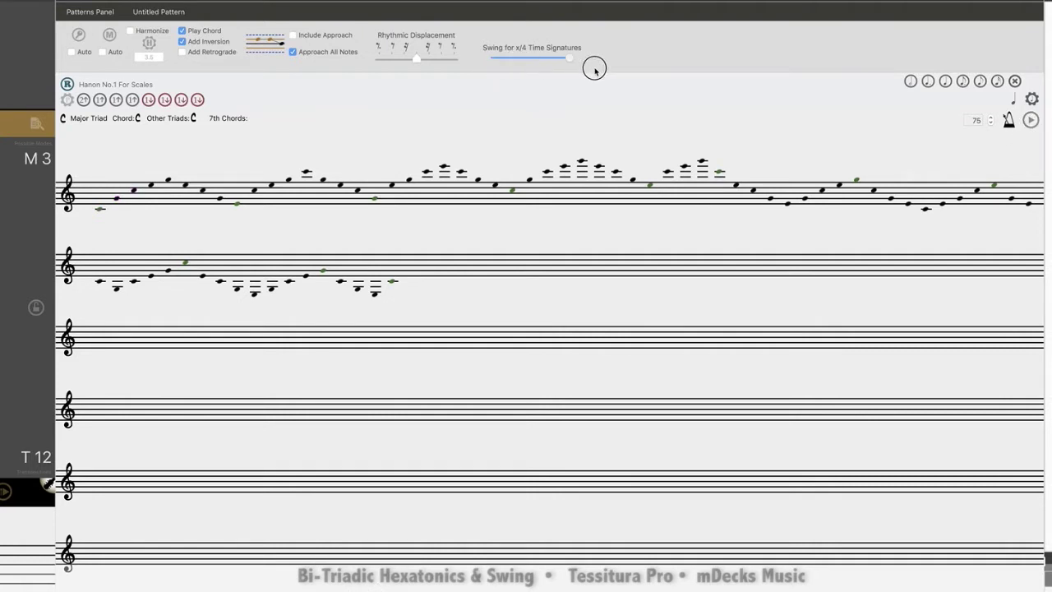
click(1031, 121)
Stop playback and set the rhythm to a beamed pair of eighth notes
click(1037, 123)
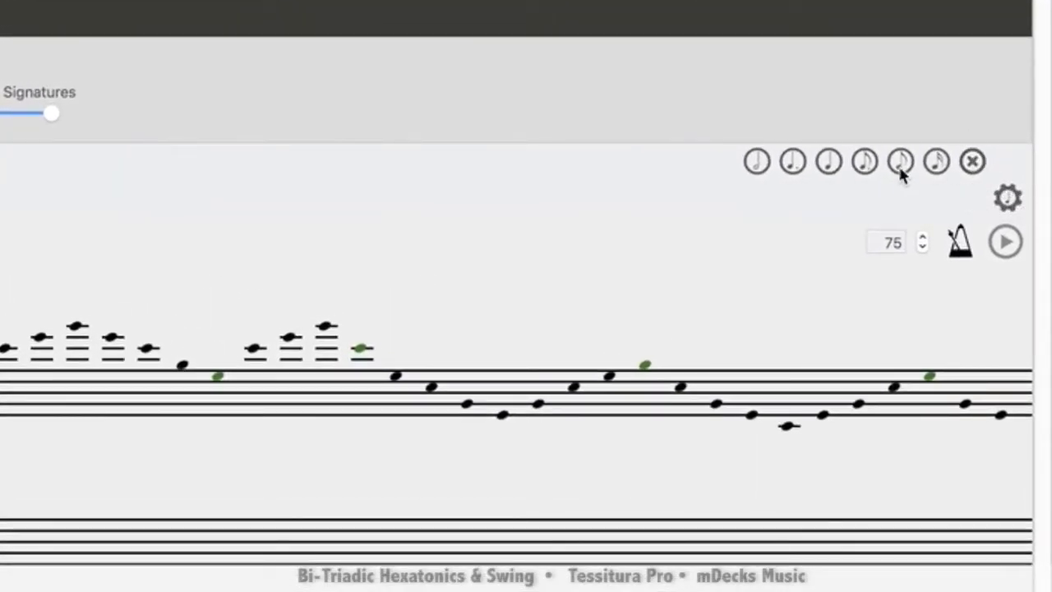
click(900, 164)
click(900, 164)
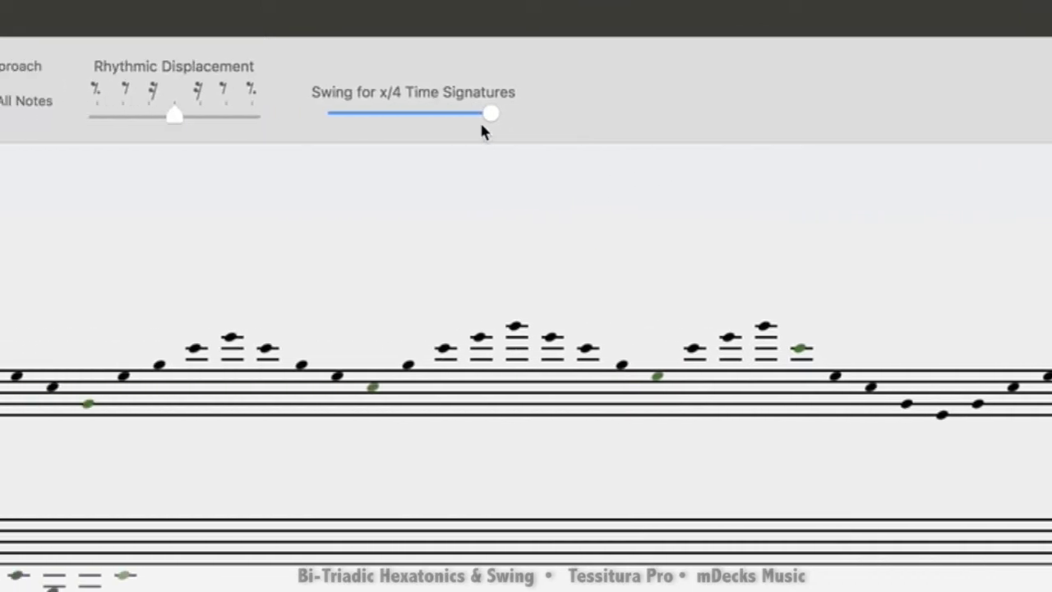
Compare swing amounts: about a third, maximum, almost none, then a moderate setting
drag(489, 115, 405, 124)
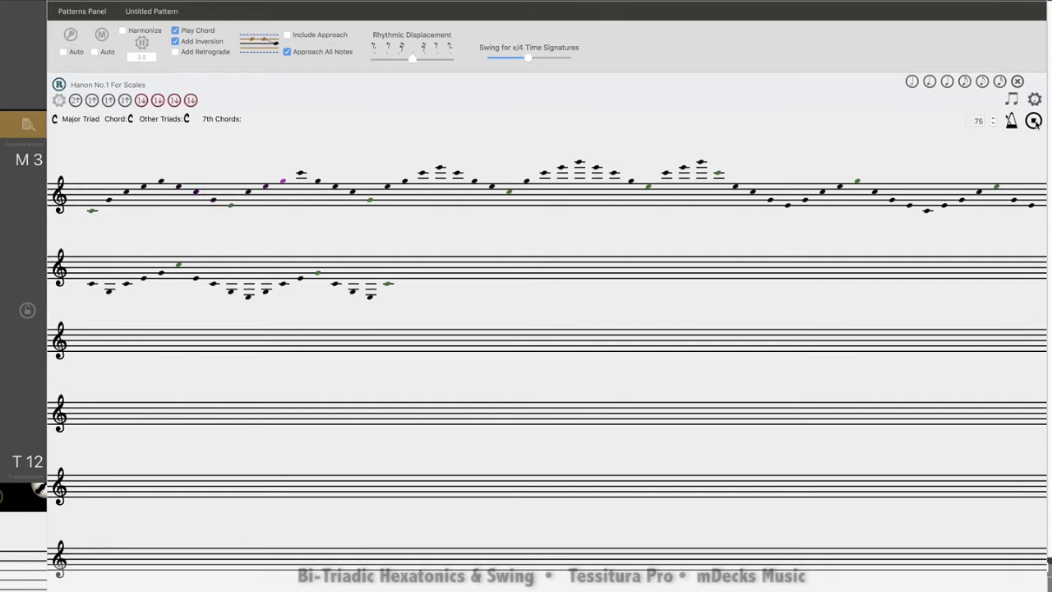
click(1034, 120)
drag(527, 58, 593, 62)
click(1034, 121)
click(1034, 120)
drag(567, 58, 498, 66)
click(1033, 121)
click(1034, 121)
drag(497, 59, 542, 59)
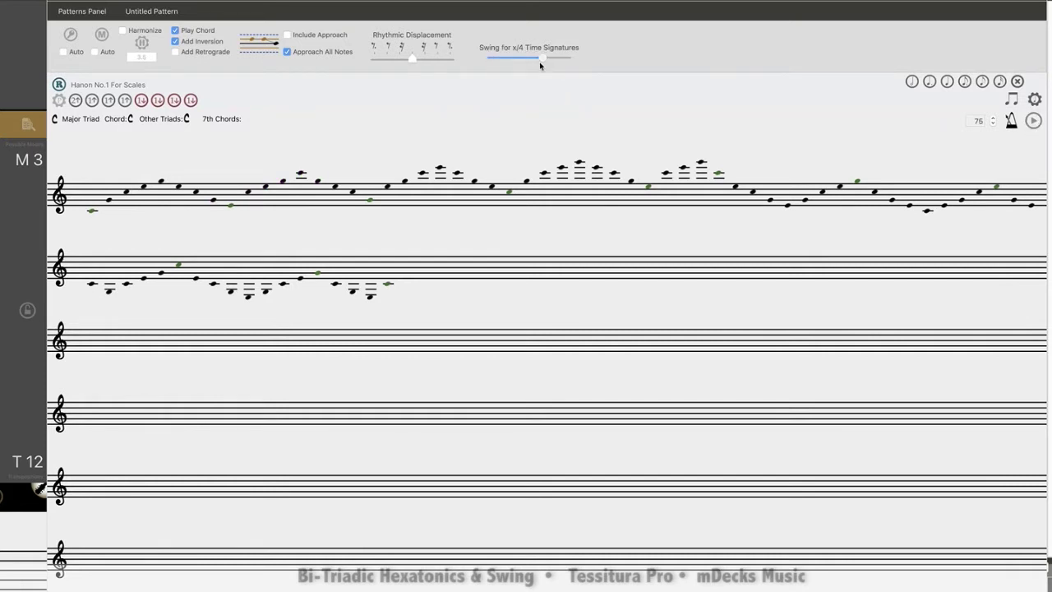
click(1034, 121)
click(1034, 120)
Raise the tempo to 165, then play it with the swing lowered slightly
click(993, 117)
click(993, 117)
click(993, 118)
click(993, 118)
click(1033, 121)
click(1033, 121)
drag(540, 59, 510, 58)
click(1034, 121)
click(1033, 120)
Shift the rhythmic displacement later, then earlier as a pickup, and play each version
mouse_move(414, 59)
drag(412, 59, 437, 58)
click(1036, 121)
click(1034, 122)
drag(440, 63, 386, 67)
click(1033, 120)
click(1035, 123)
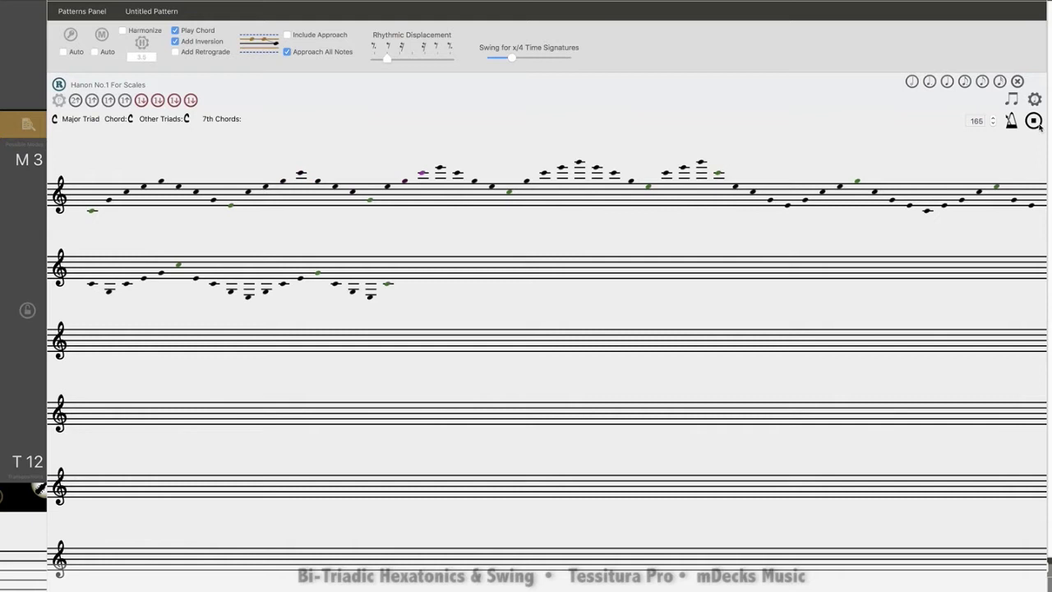
Lower the tempo to 95, reduce the swing slightly, and add a dotted quarter to the rhythm
click(993, 123)
click(992, 123)
click(993, 123)
click(992, 123)
click(1034, 121)
click(1033, 120)
mouse_move(509, 62)
mouse_down()
mouse_move(494, 63)
mouse_move(549, 62)
mouse_move(508, 63)
mouse_up()
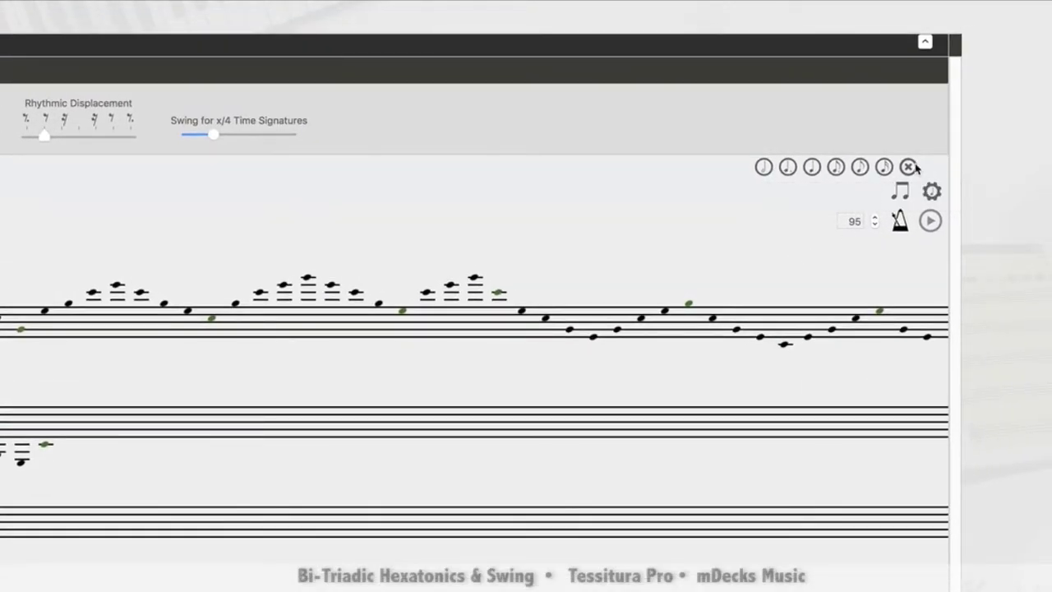
click(788, 168)
Restart the rhythm with an eighth note, nudge swing up and displacement later, and play
click(908, 166)
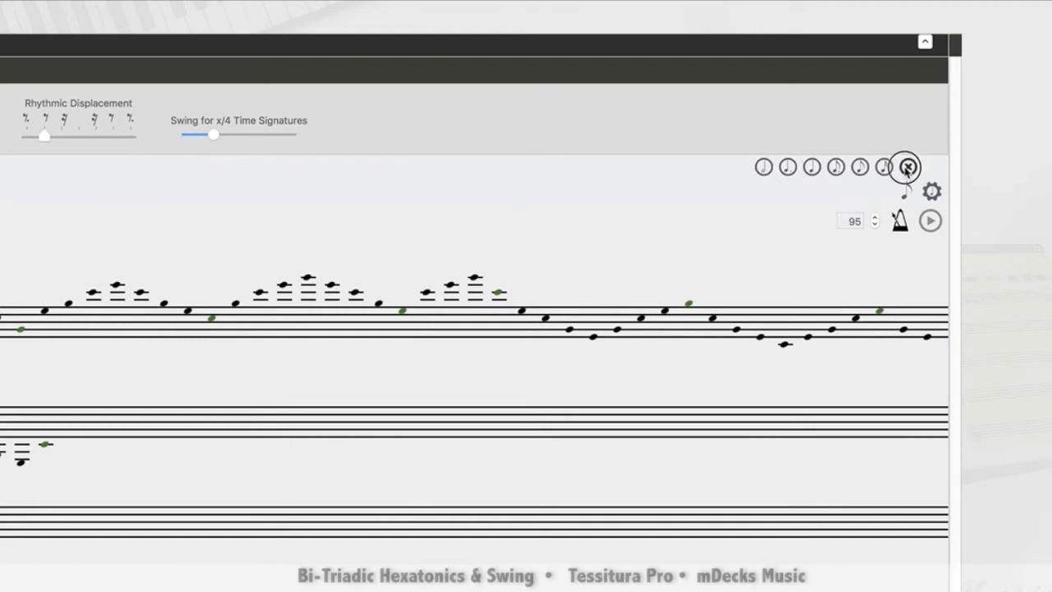
click(788, 169)
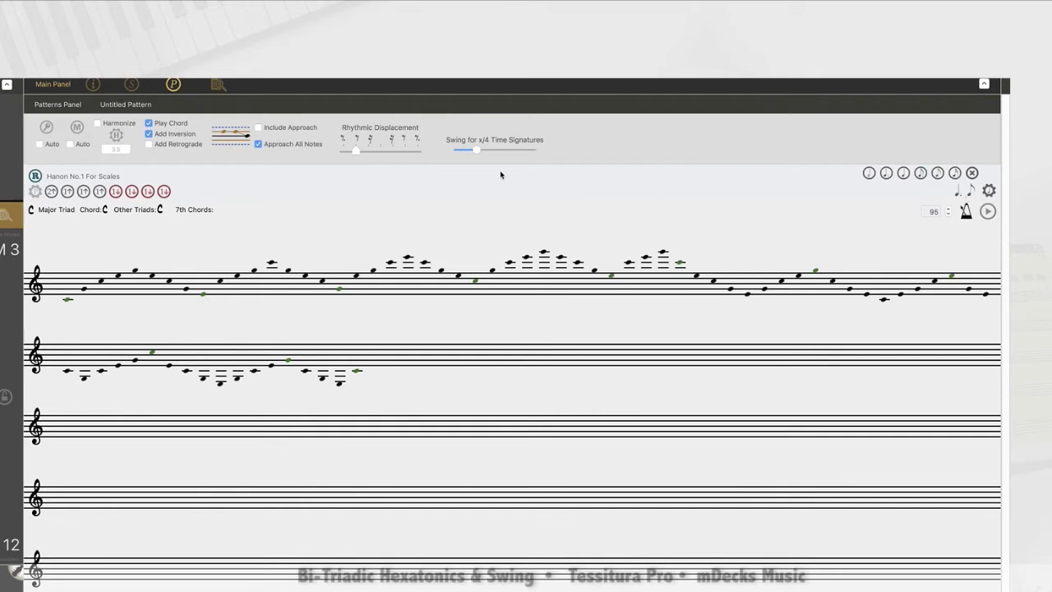
drag(481, 151, 495, 150)
click(987, 212)
click(988, 212)
drag(356, 149, 379, 149)
click(988, 211)
click(986, 211)
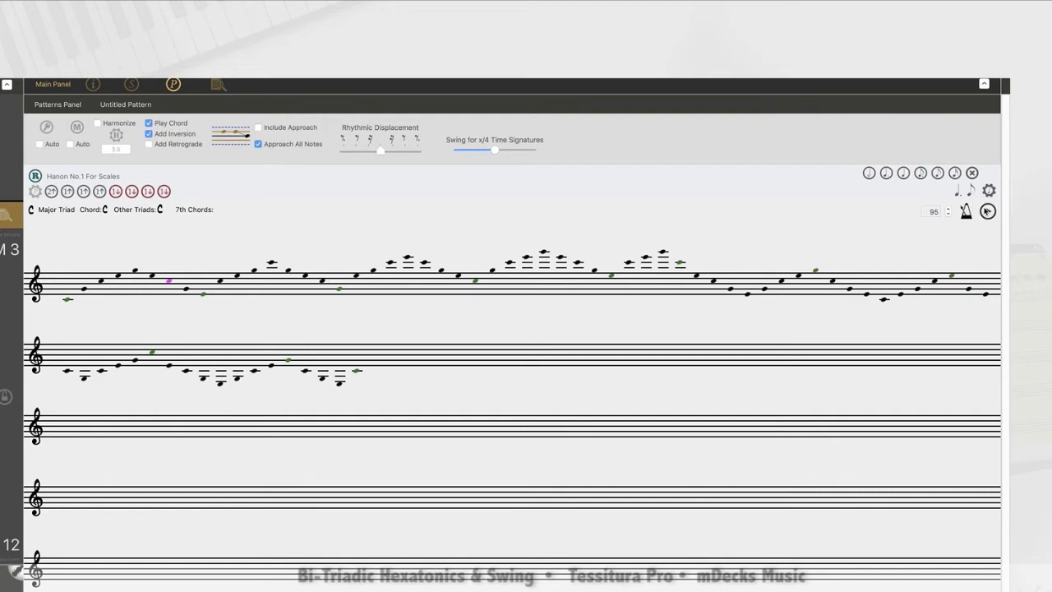
Play an eighth plus dotted-quarter rhythm, then clear the rhythm
click(938, 173)
click(886, 179)
click(988, 211)
click(988, 212)
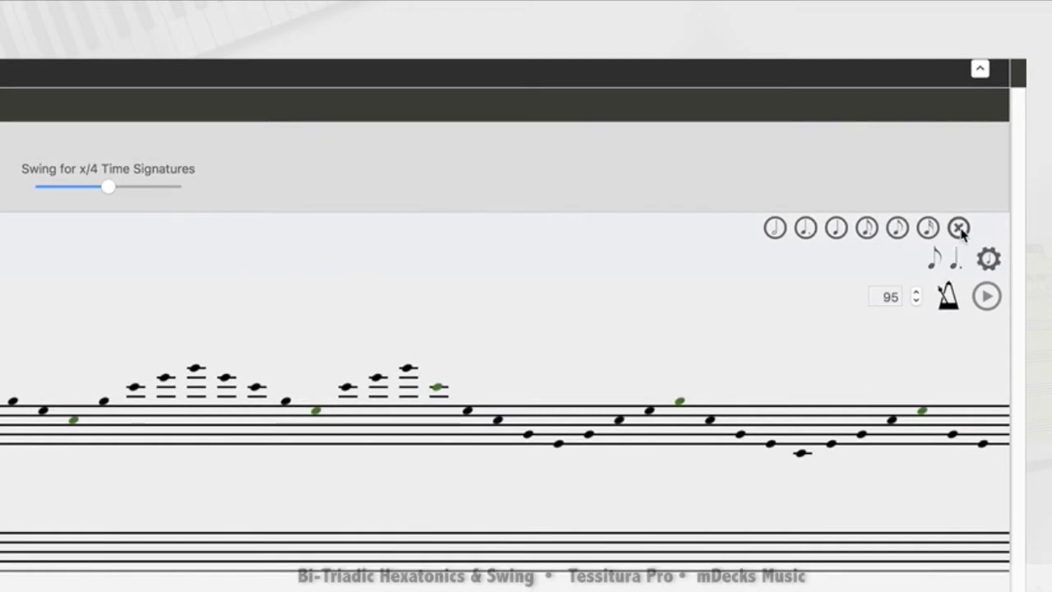
click(959, 231)
Enter two eighth notes and four sixteenth notes as the rhythm, then play the pattern
click(899, 237)
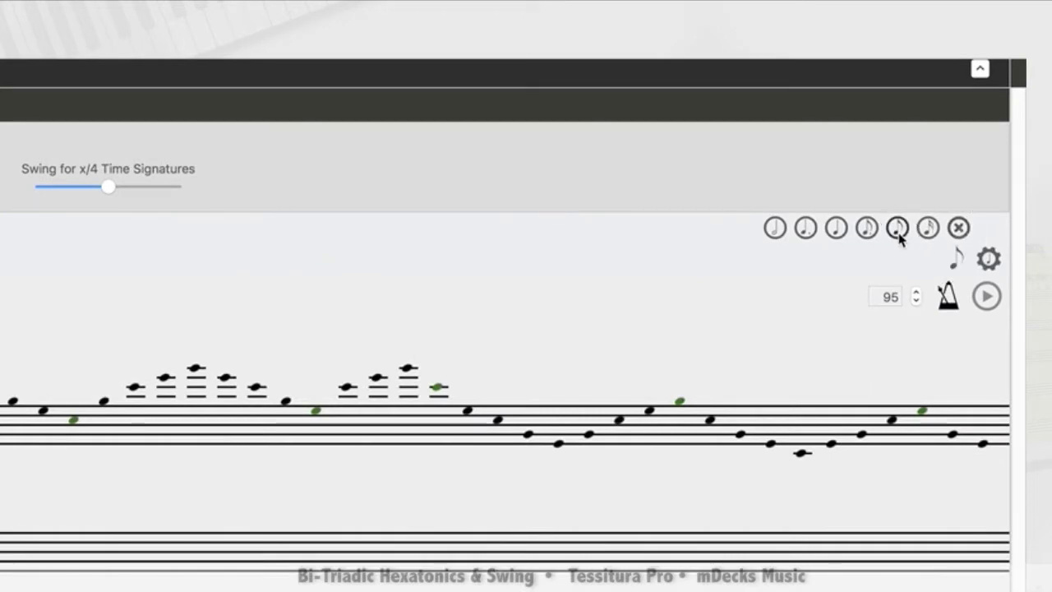
click(898, 236)
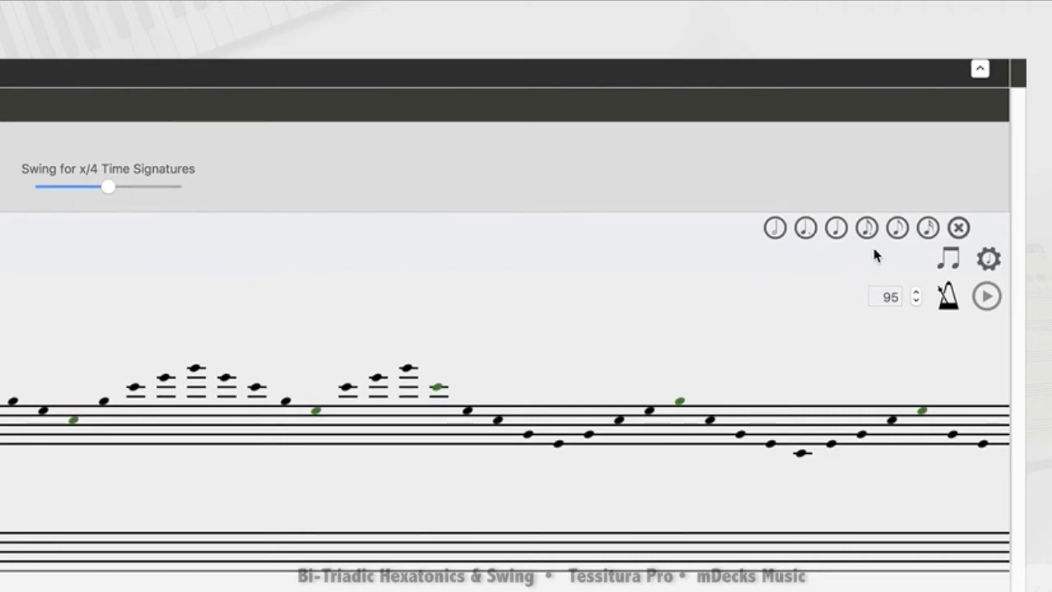
click(925, 235)
click(925, 235)
click(925, 235)
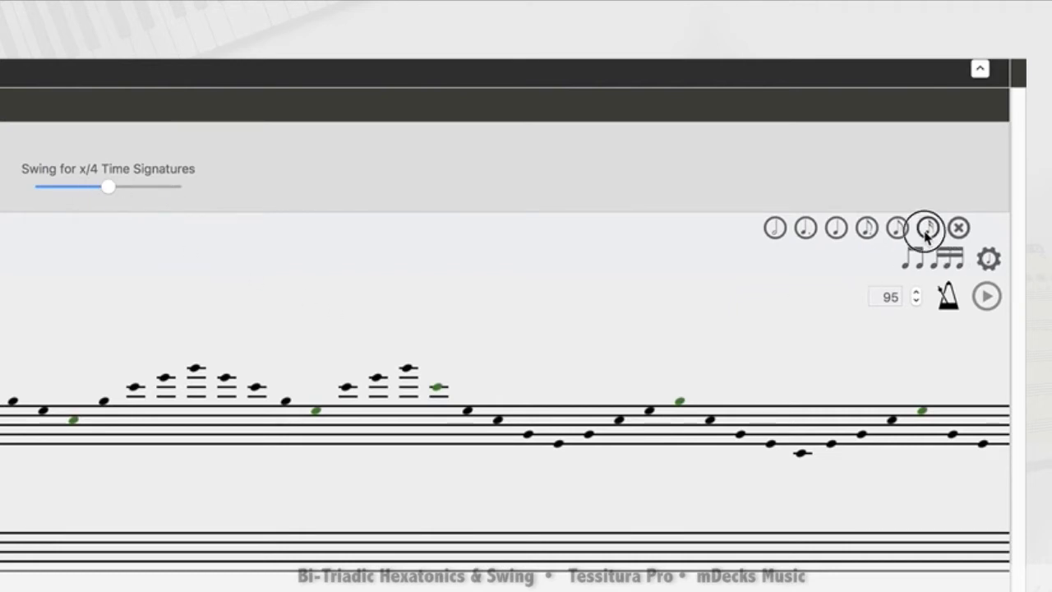
click(925, 236)
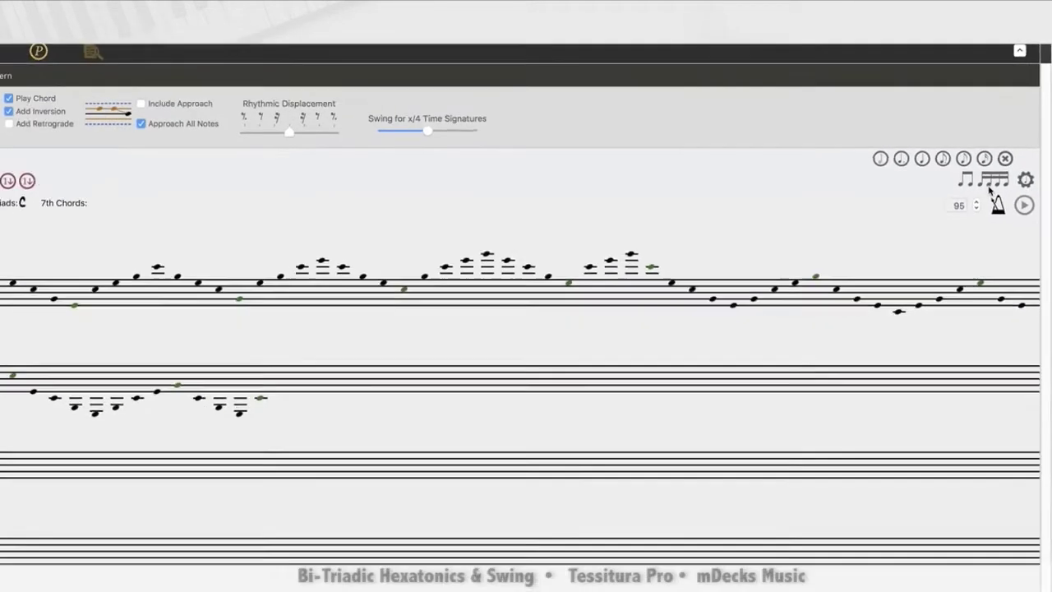
click(1024, 205)
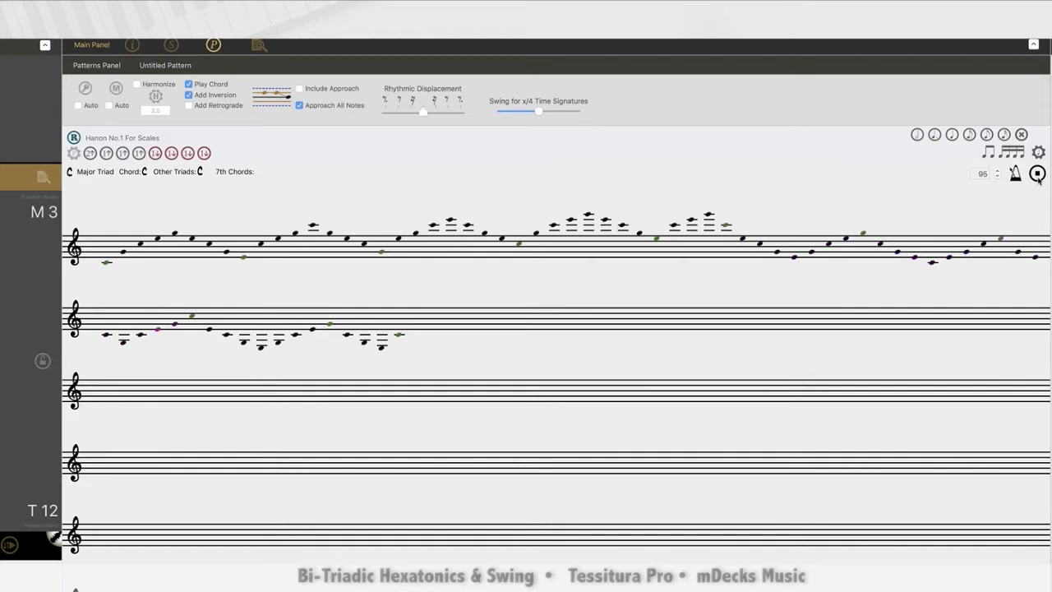
click(1037, 175)
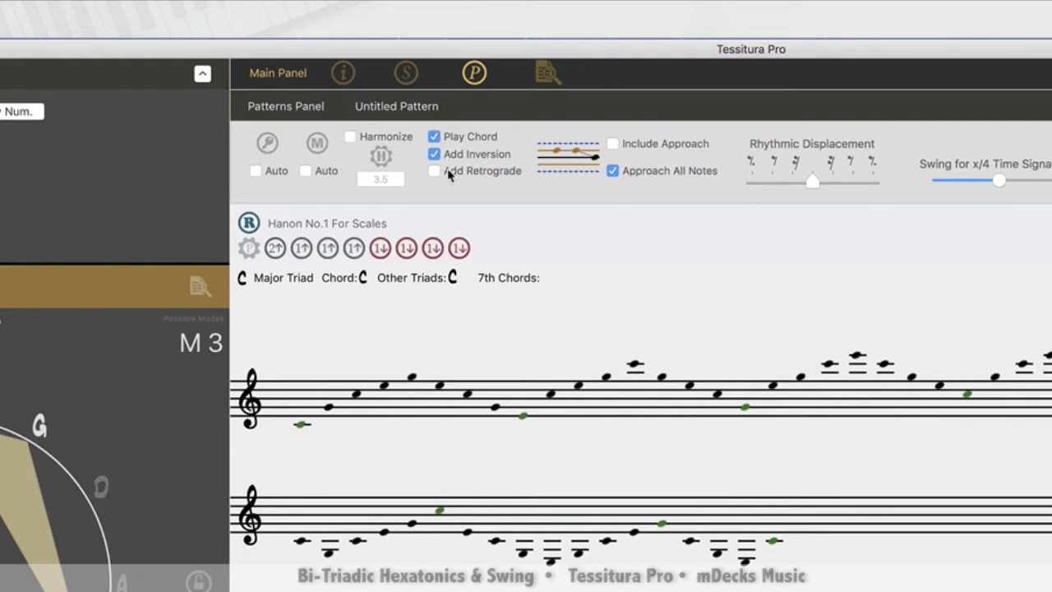
Show the Structures Collection filtered to bi-triadic hexatonic structures only
click(546, 73)
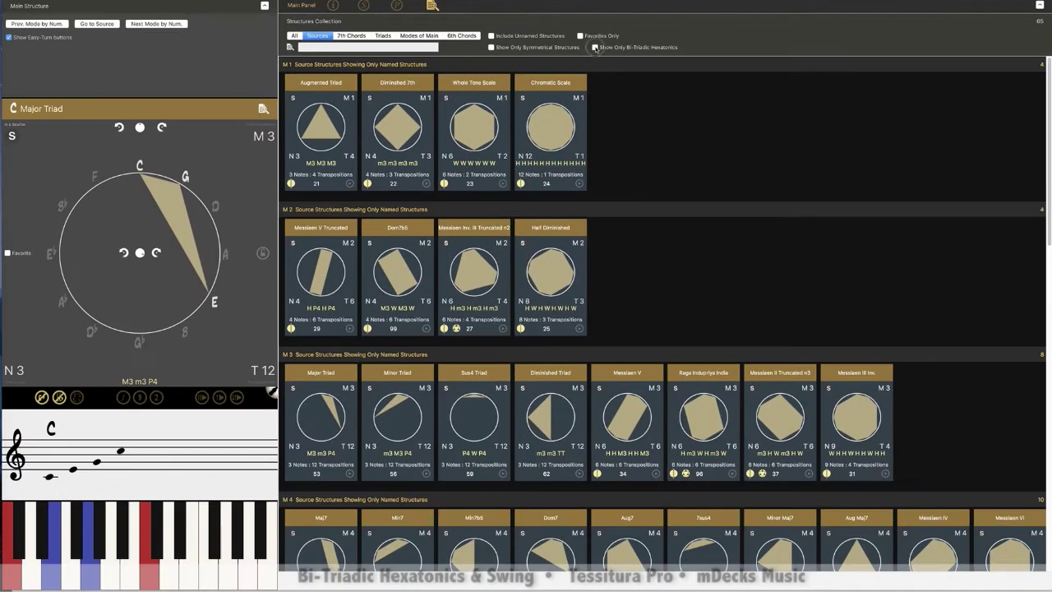
click(694, 177)
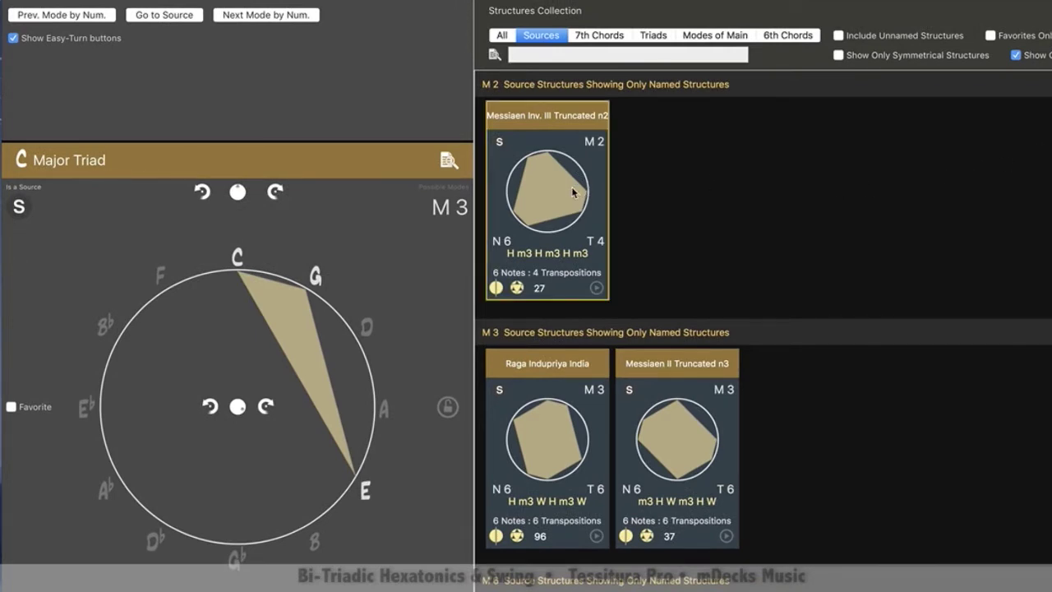
Drag Messiaen Inv. III Truncated n2 onto the main circle as the main structure
drag(571, 187, 308, 404)
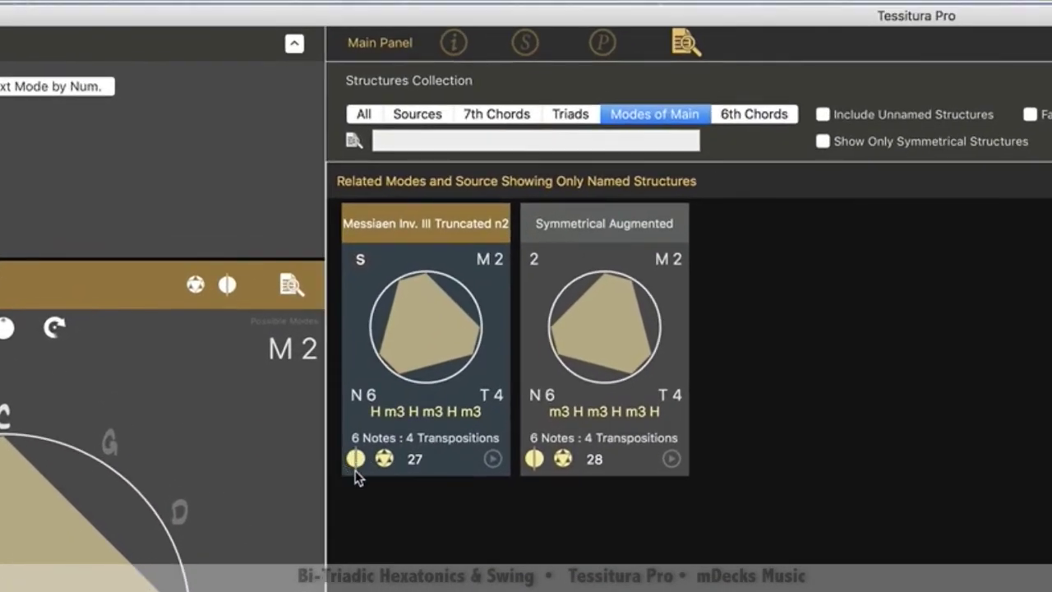
Review the main structure's notes C, F, A, E, D♭, G♯ and its four transpositions
mouse_move(471, 322)
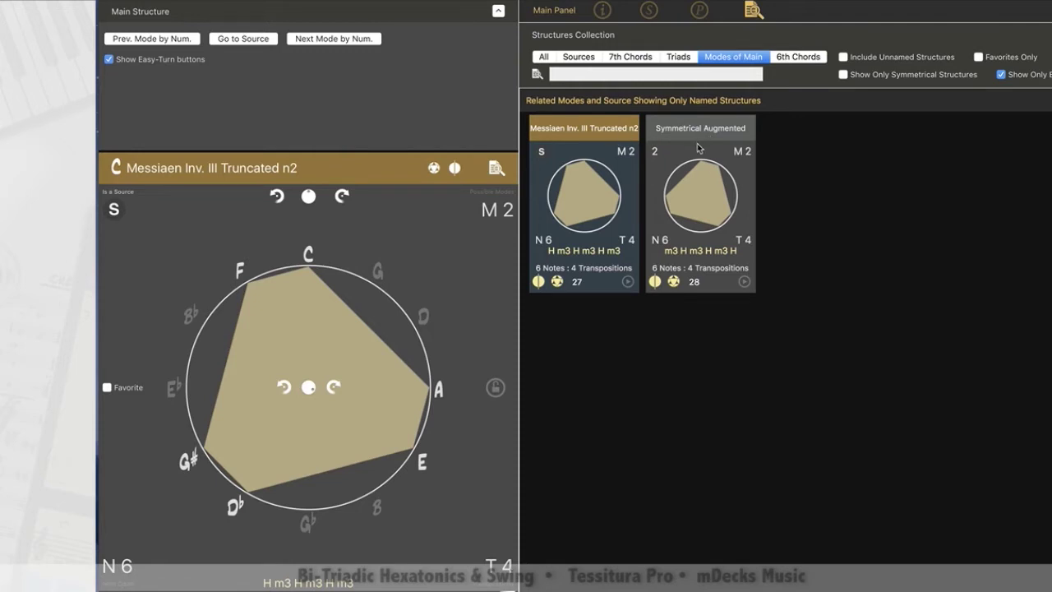
Drag Symmetrical Augmented onto the main circle and review its chords G+:E+, E:Cm, A♭:Em, C:A♭m
drag(704, 176, 232, 402)
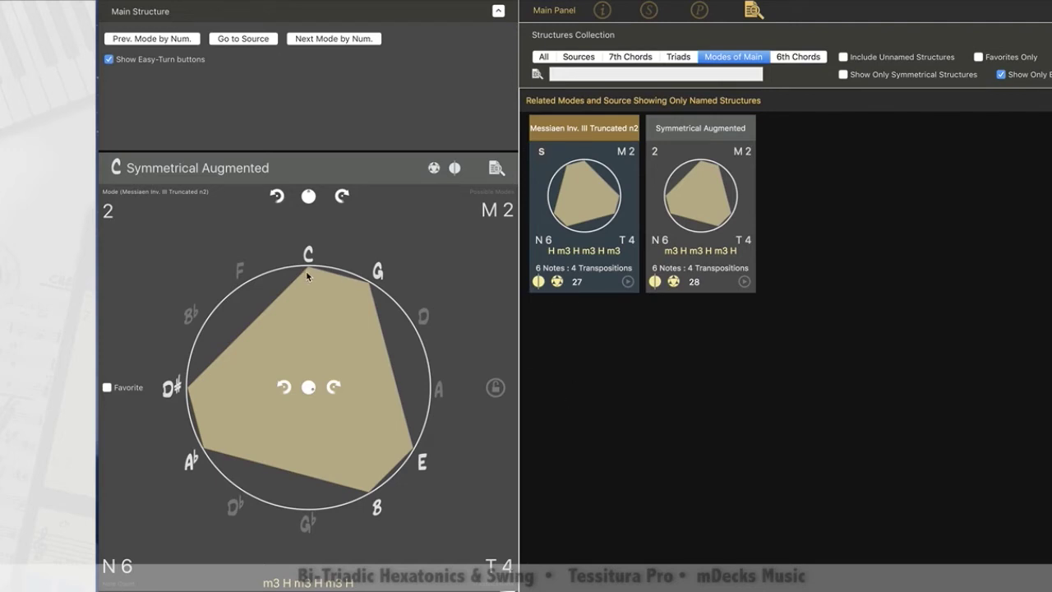
mouse_move(306, 275)
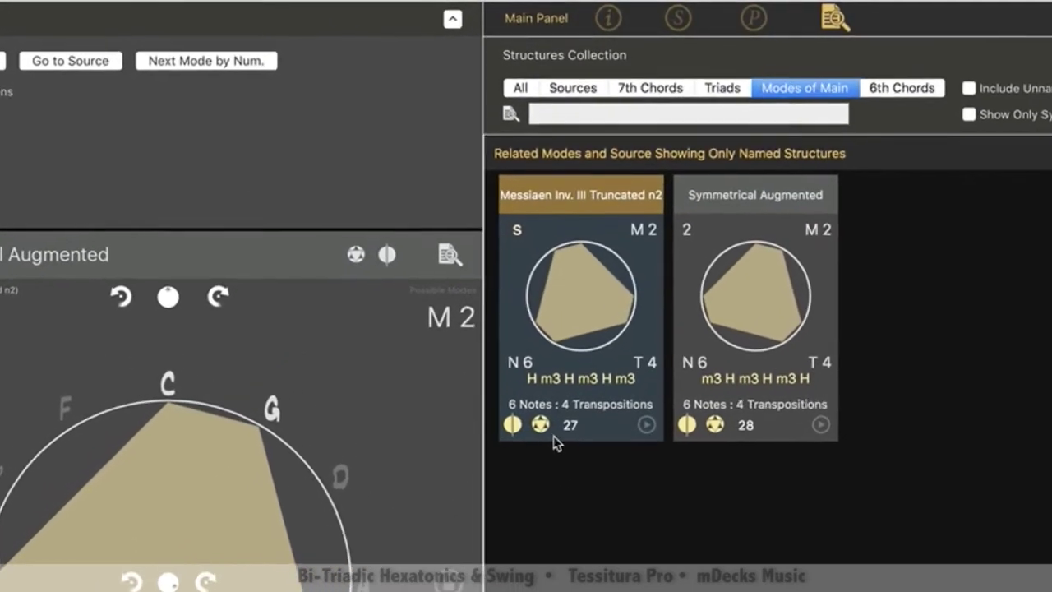
mouse_move(539, 438)
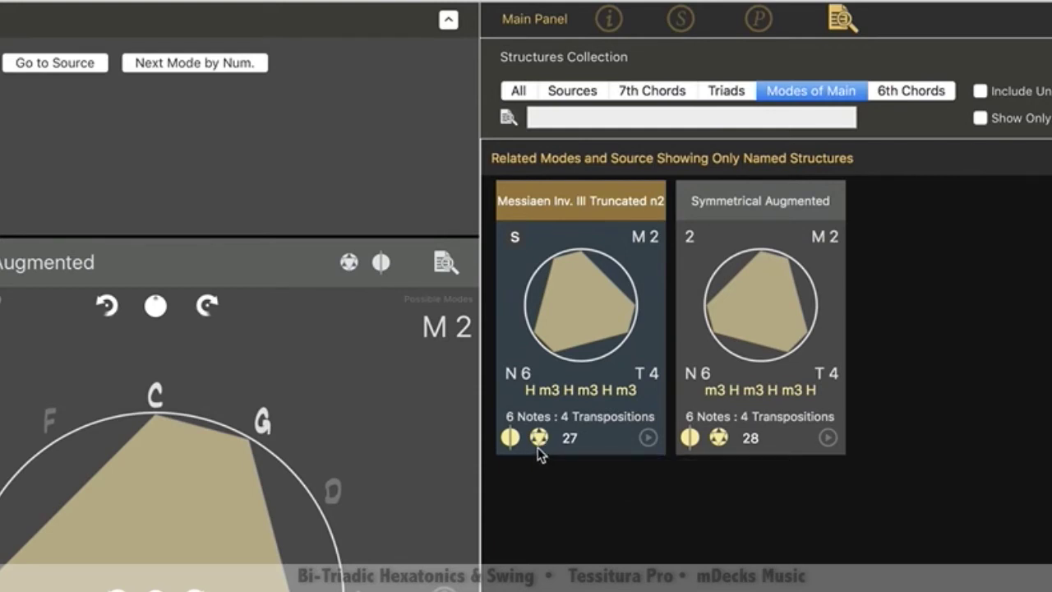
mouse_move(541, 448)
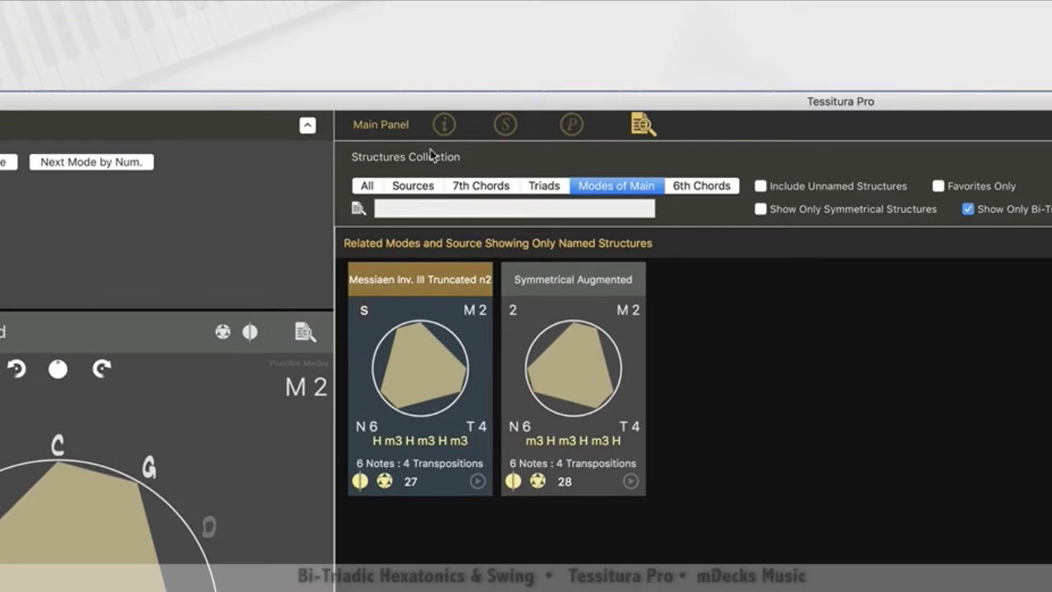
click(441, 130)
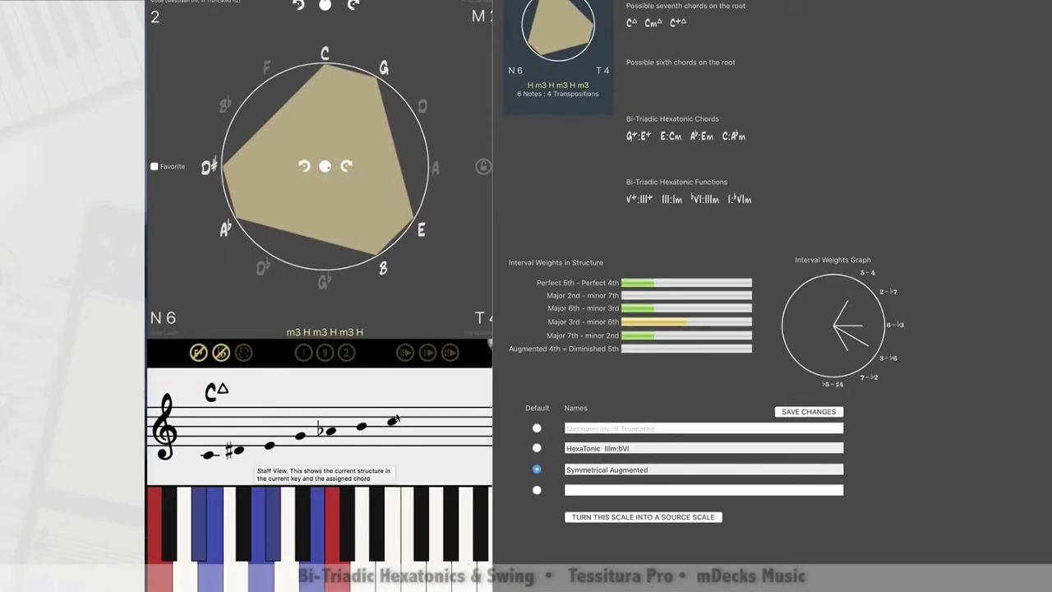
Read the description's bi-triadic hexatonic functions V+:III+, III:Im, ♭VI:IIIm and I:♭VIm
mouse_move(661, 141)
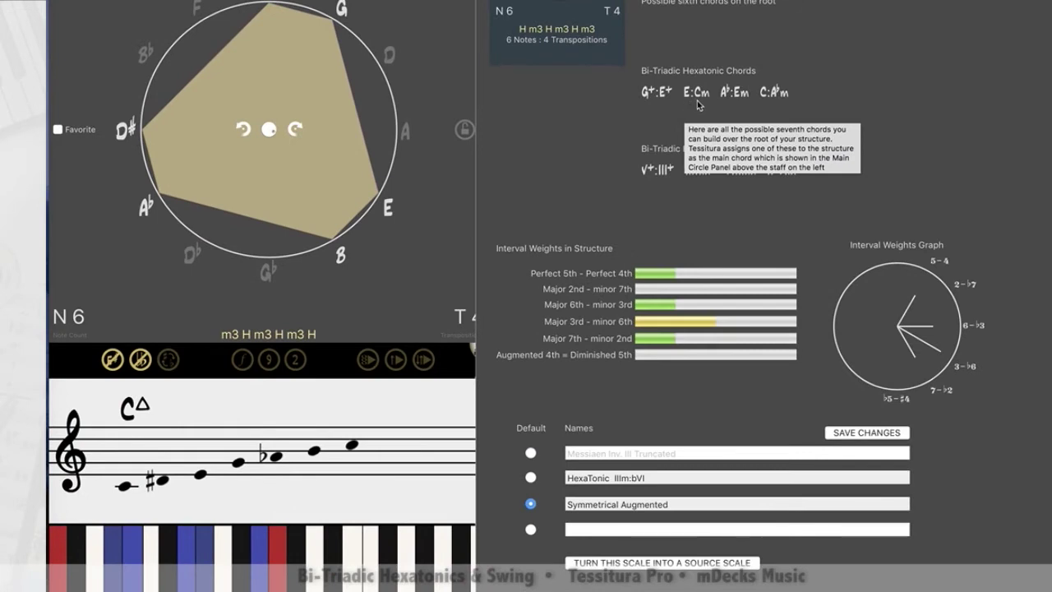
mouse_move(156, 498)
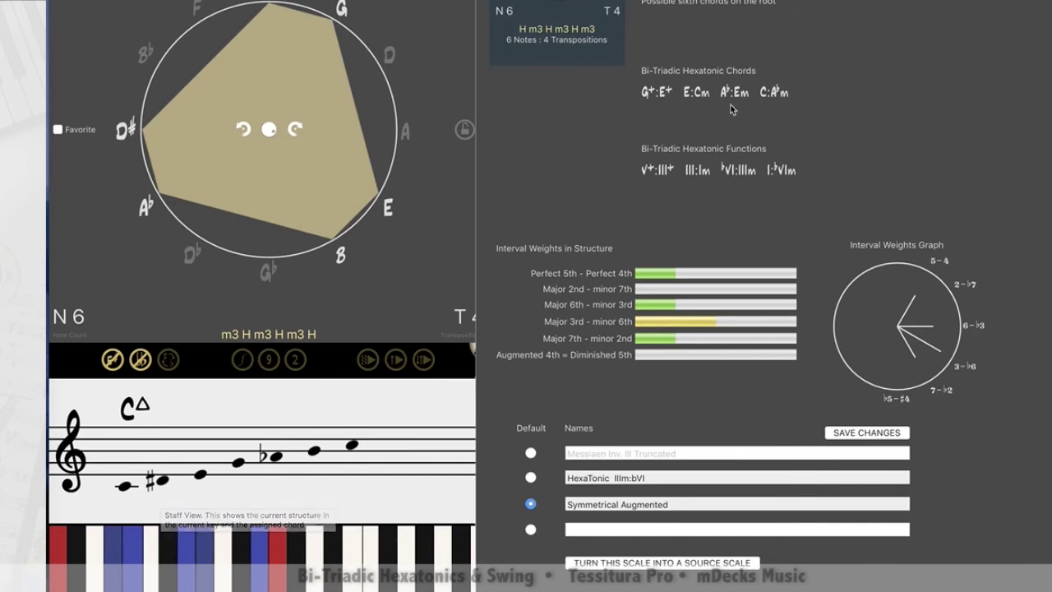
mouse_move(734, 99)
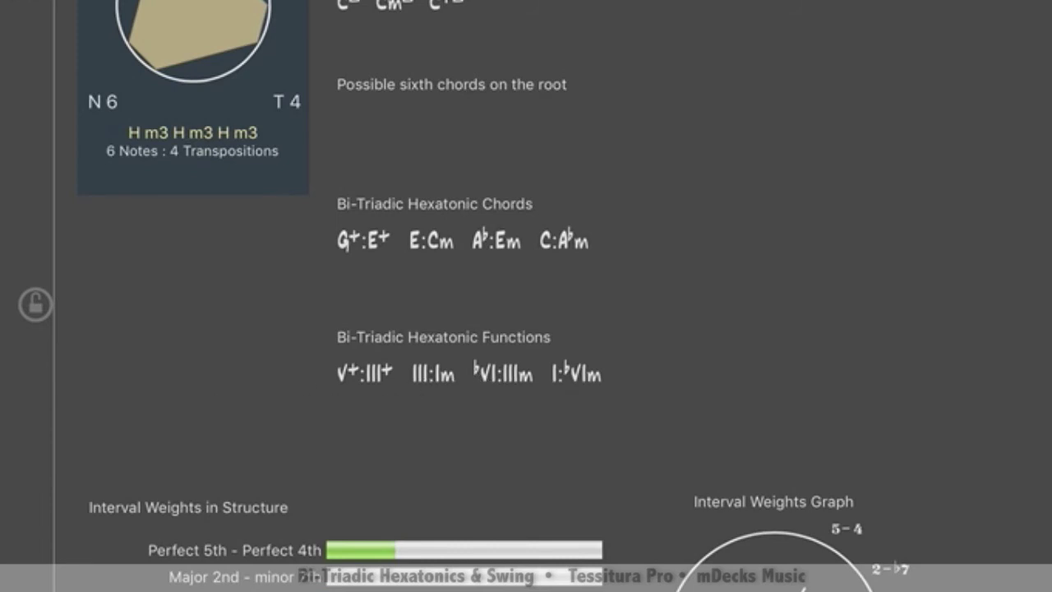
mouse_move(349, 374)
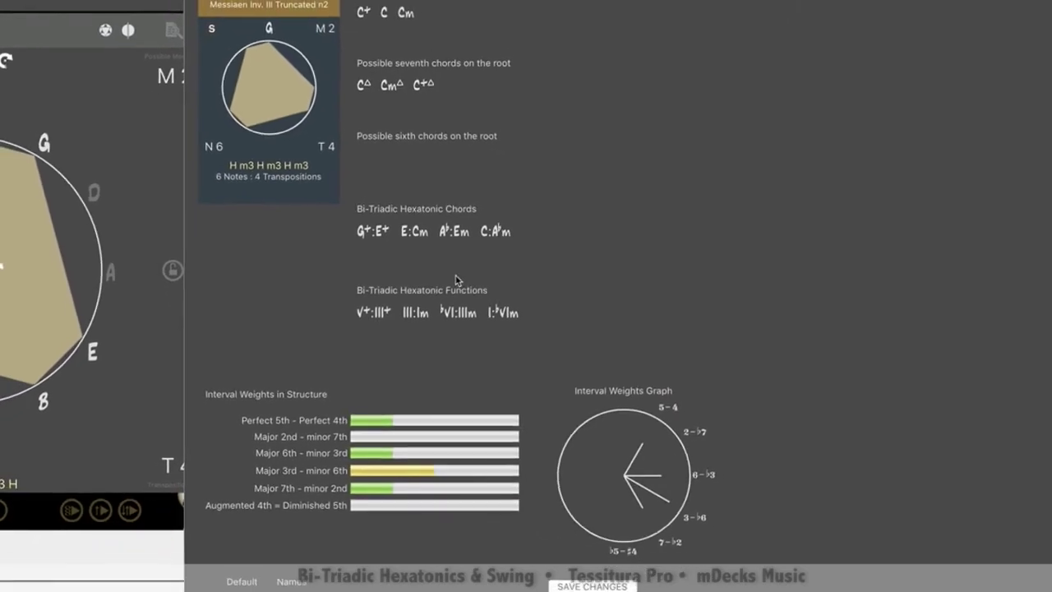
mouse_move(448, 265)
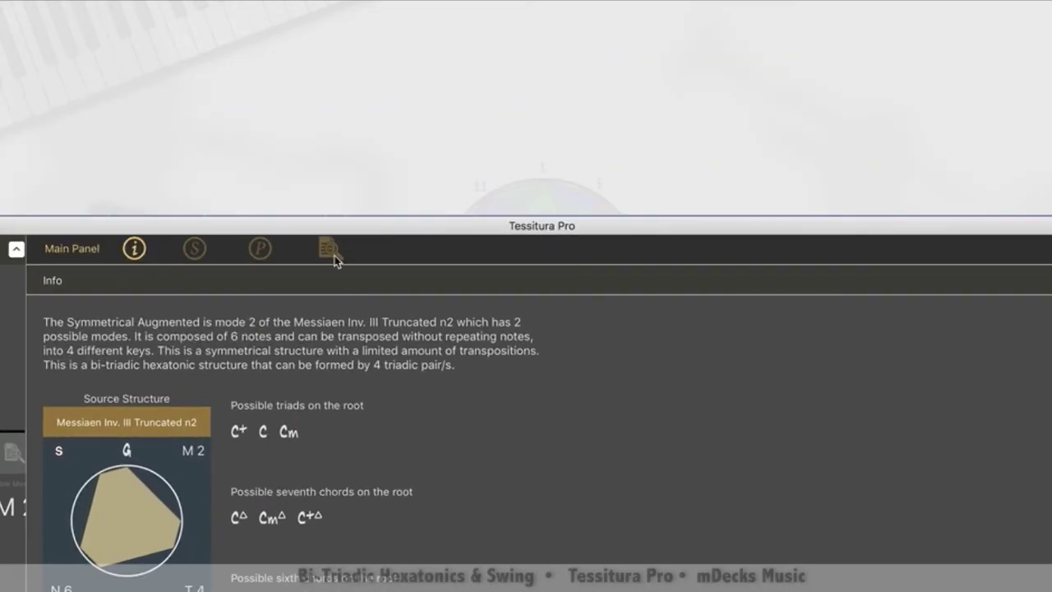
Bring back the bi-triadic hexatonic structures collection, listing modes too for all 140 entries
click(419, 2)
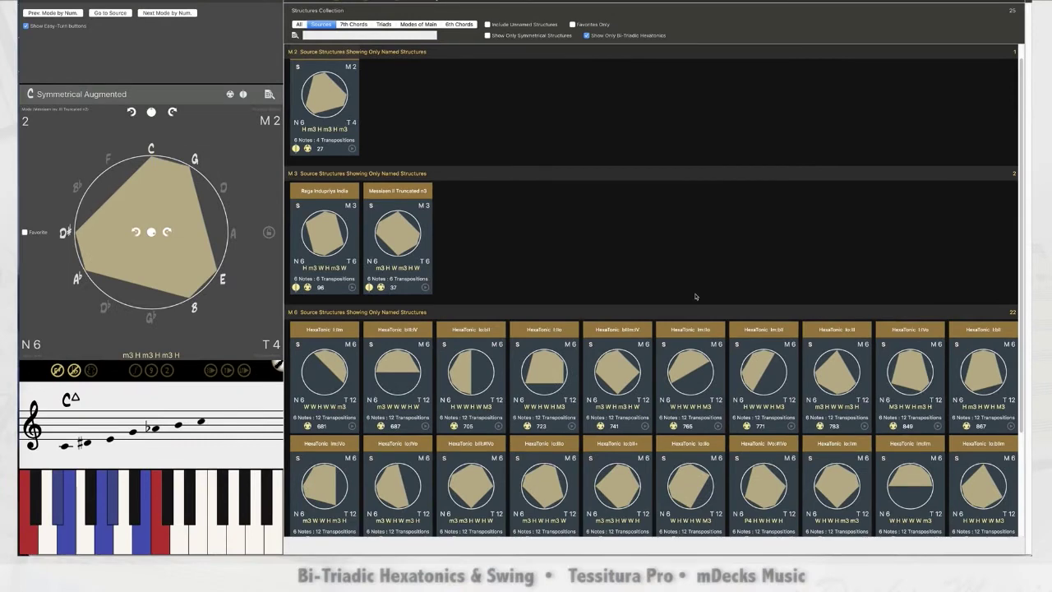
click(301, 24)
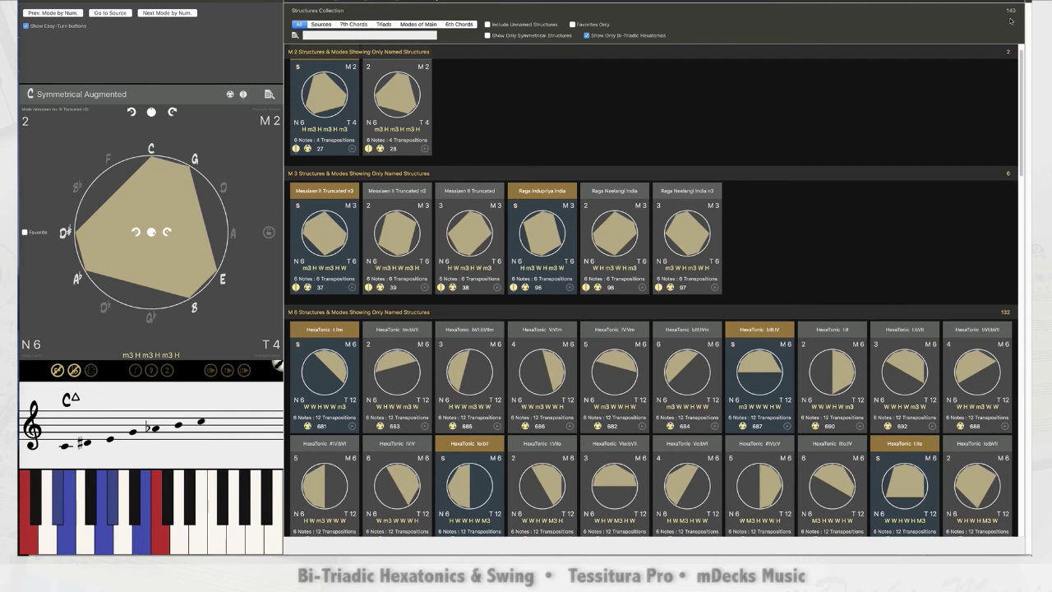